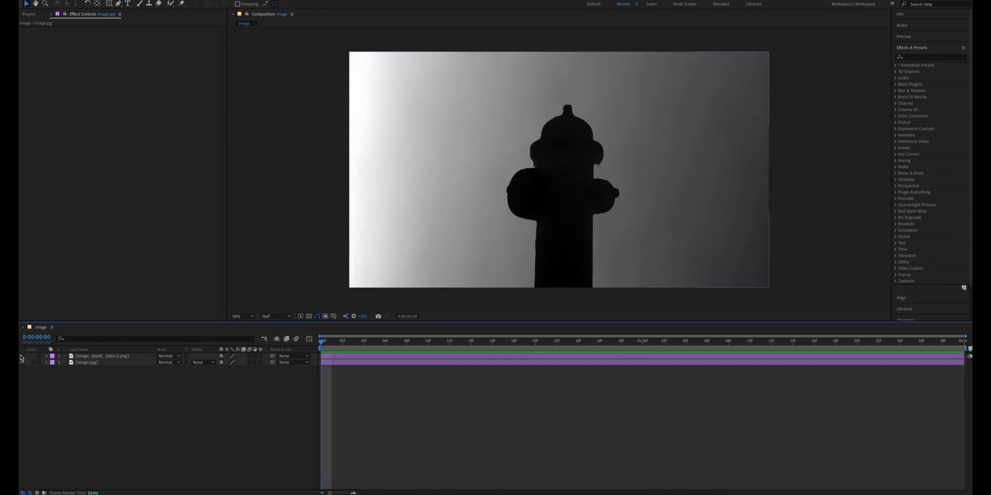
Hide the depth layer and add Camera Lens Blur to image.jpg, using the 16-bit depth PNG as Blur Map Layer.
{"action": "left_click", "coordinate": [21, 356]}
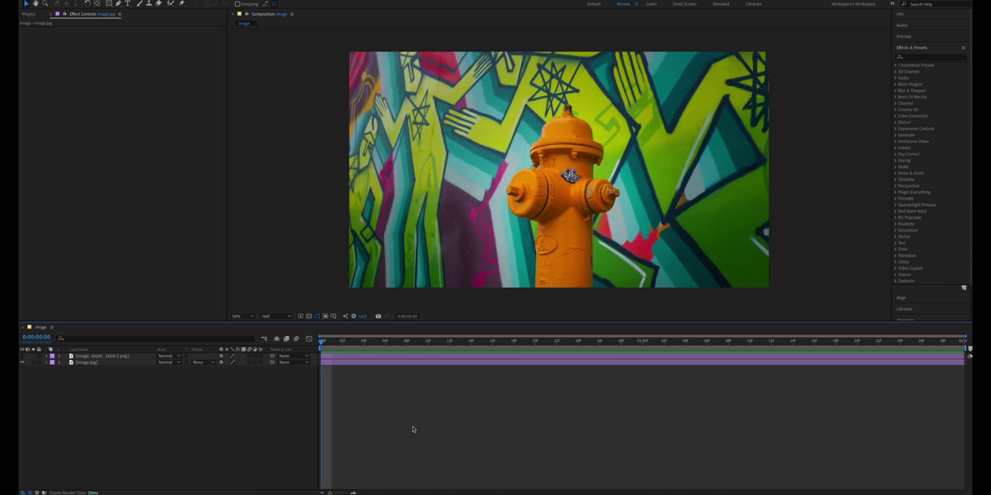
{"action": "left_click", "coordinate": [929, 57]}
{"action": "type", "text": "camera len"}
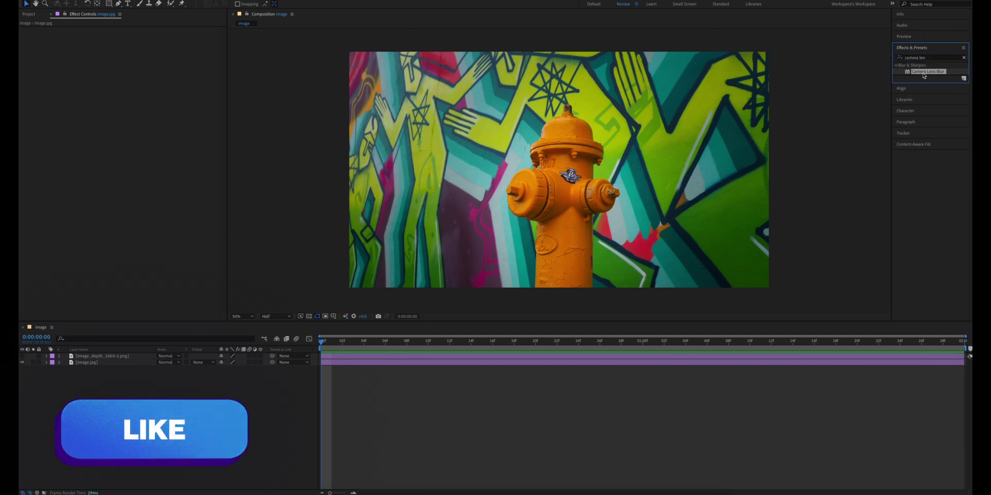
{"action": "left_click_drag", "start_coordinate": [925, 72], "coordinate": [659, 141]}
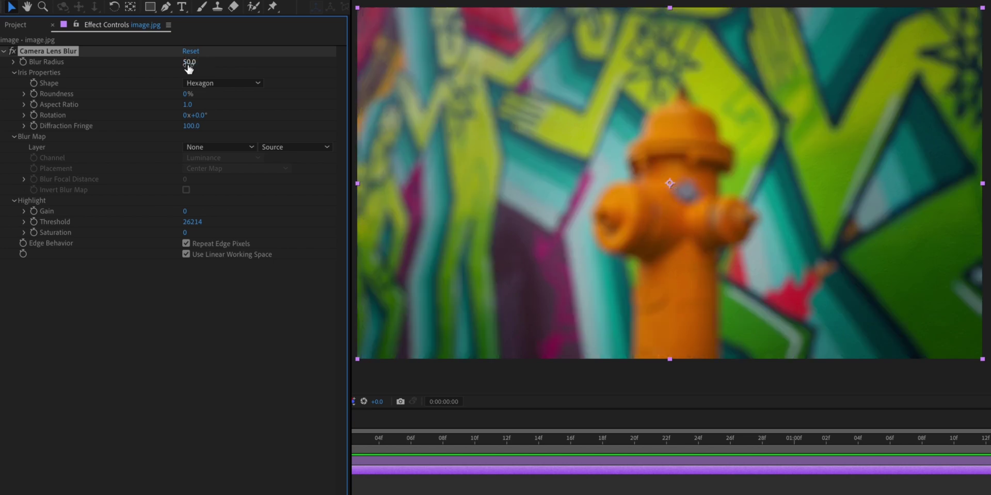
{"action": "left_click", "coordinate": [210, 147]}
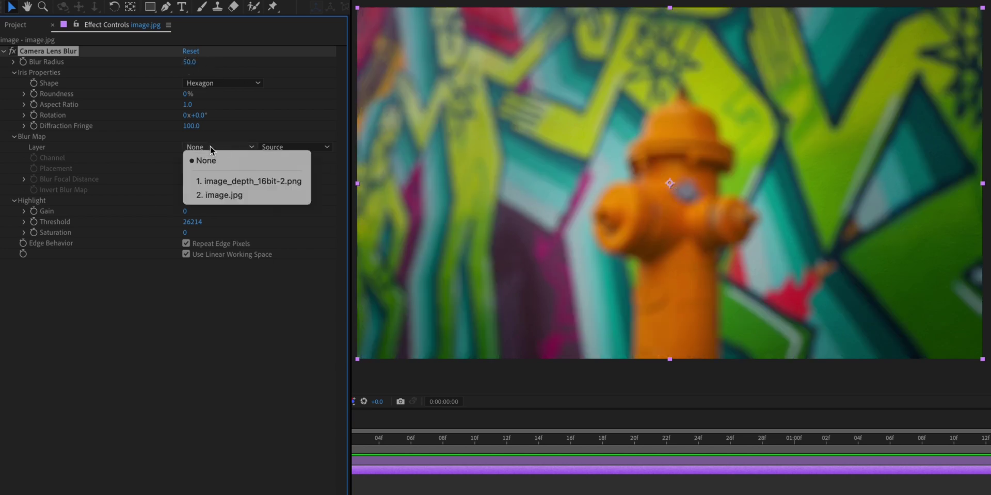
{"action": "left_click", "coordinate": [209, 177]}
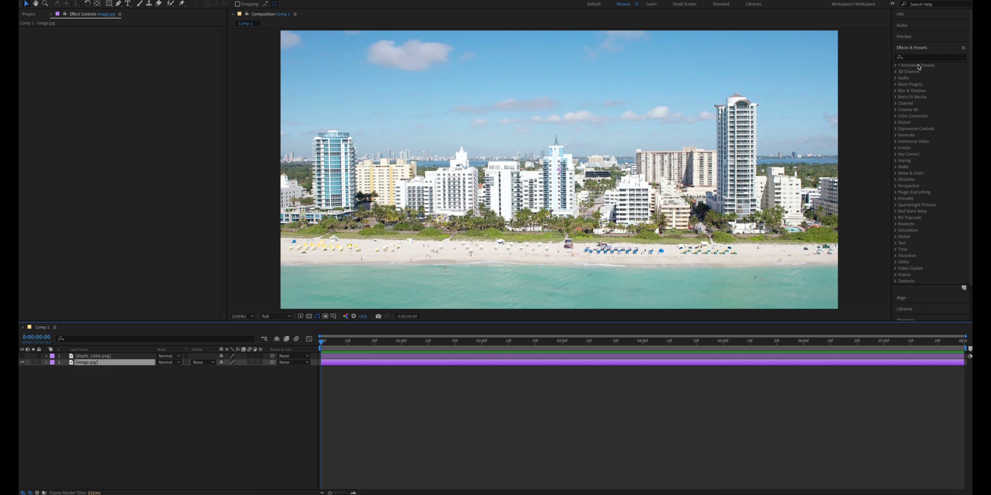
Add Displacement Map to the beach photo, using depth_16bit.png as the displacement map layer.
{"action": "left_click", "coordinate": [915, 57]}
{"action": "type", "text": "displacement"}
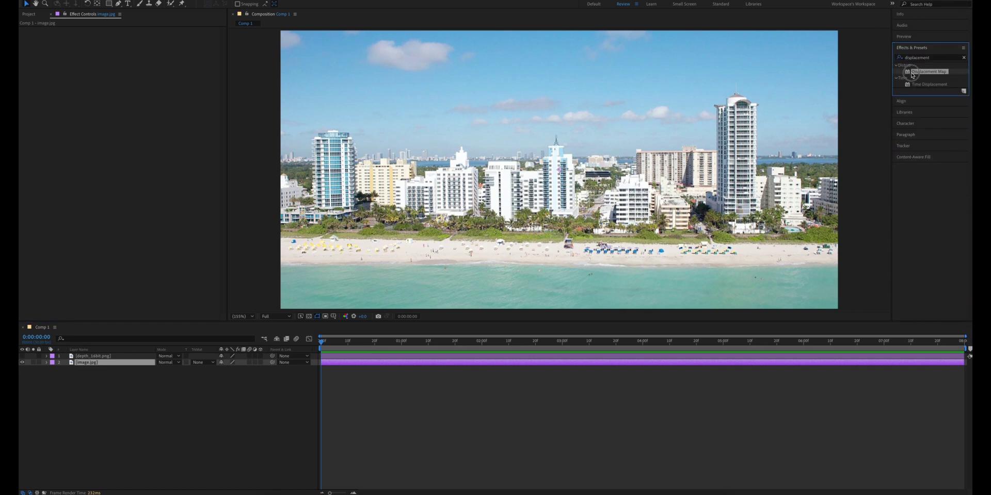
{"action": "left_click_drag", "start_coordinate": [911, 75], "coordinate": [624, 139]}
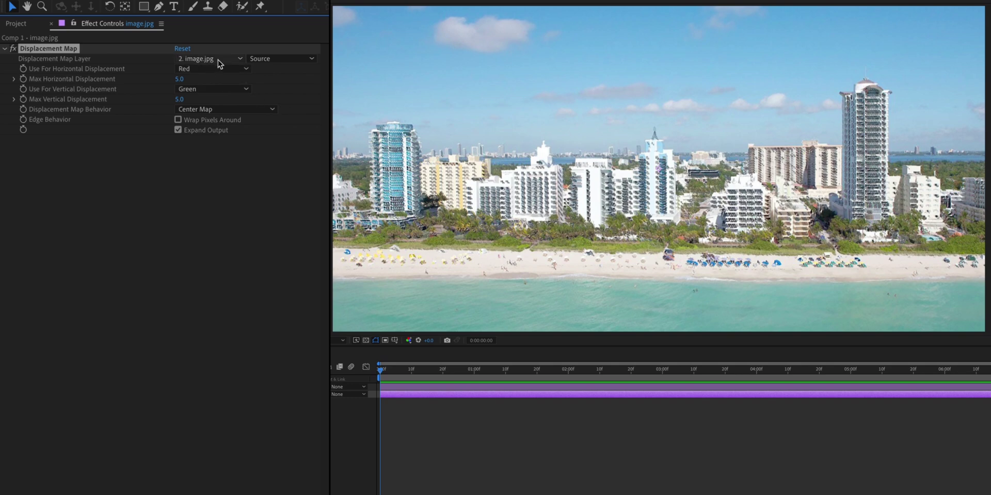
{"action": "left_click", "coordinate": [219, 60]}
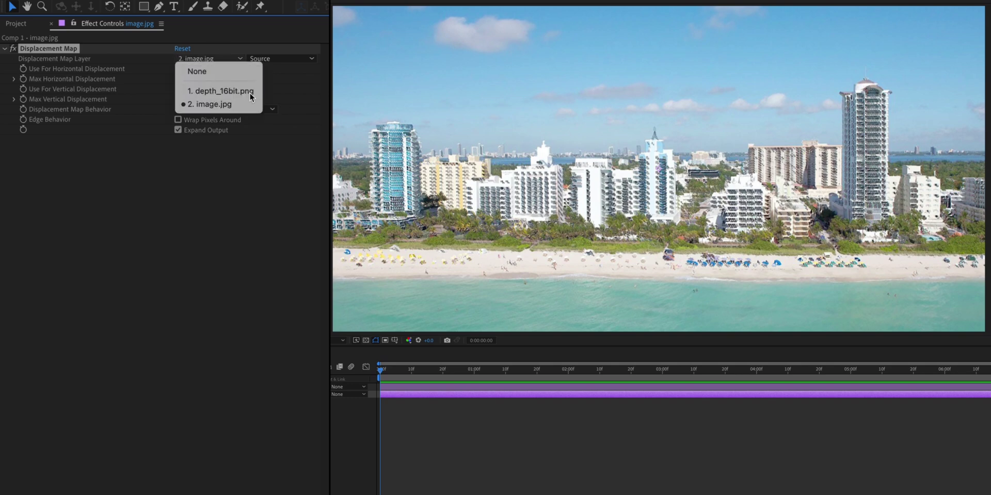
{"action": "left_click", "coordinate": [222, 91]}
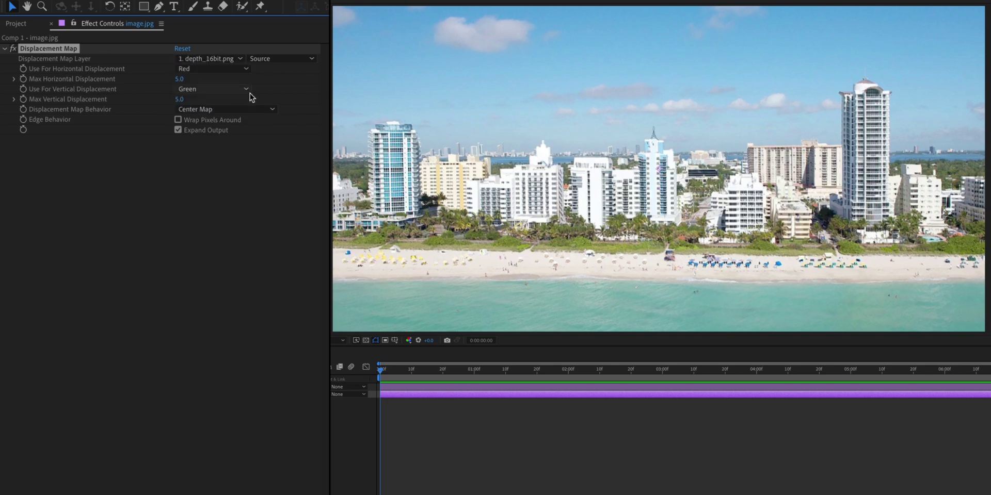
Set both displacement channels to Luminance, Max Horizontal to 0 and Max Vertical to -70.
{"action": "left_click", "coordinate": [205, 72]}
{"action": "left_click", "coordinate": [204, 134]}
{"action": "left_click", "coordinate": [223, 91]}
{"action": "left_click", "coordinate": [222, 155]}
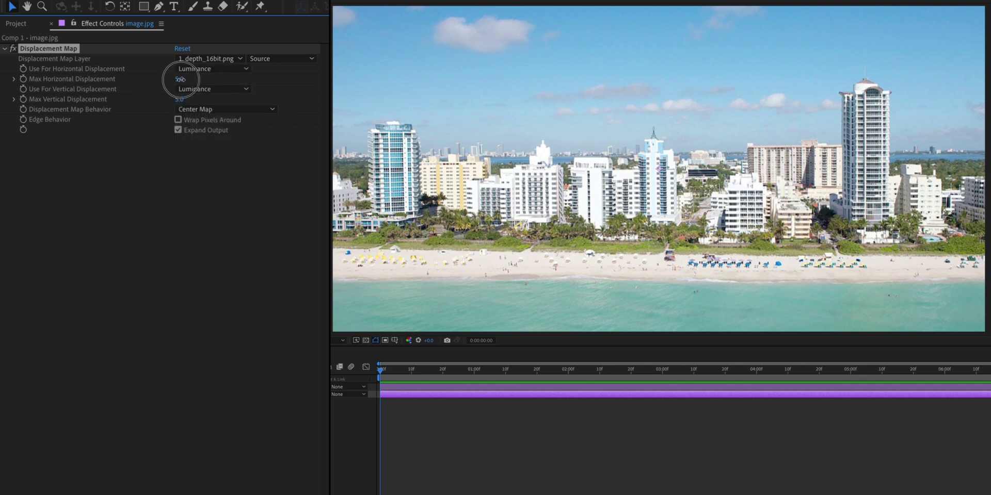
{"action": "type", "text": "0"}
{"action": "key", "text": "Return"}
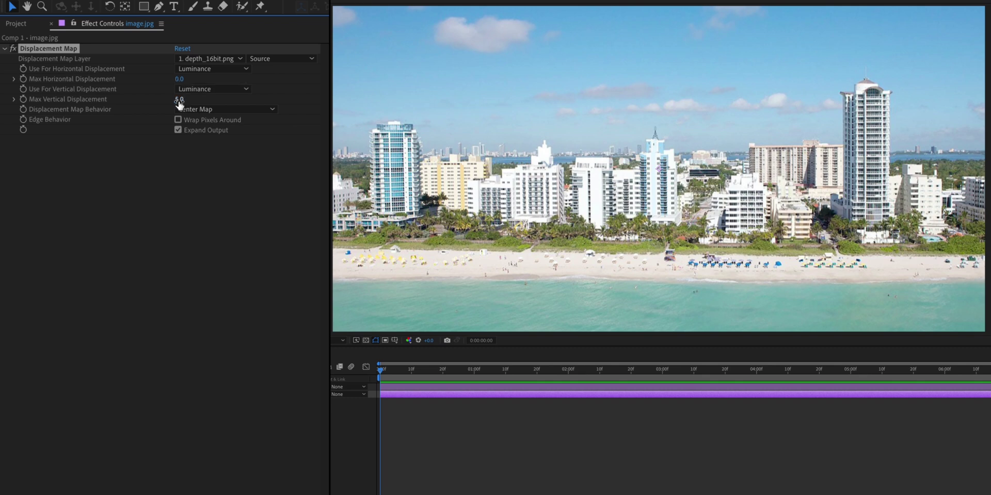
{"action": "left_click_drag", "start_coordinate": [179, 102], "coordinate": [214, 113]}
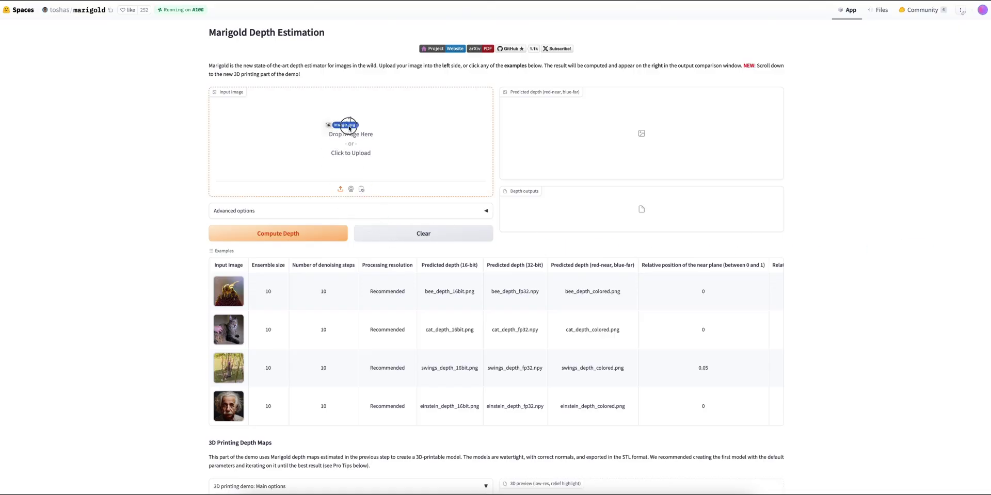
Upload image.jpg to Marigold, expand Advanced options and compute its depth map.
{"action": "left_click_drag", "start_coordinate": [349, 127], "coordinate": [350, 127]}
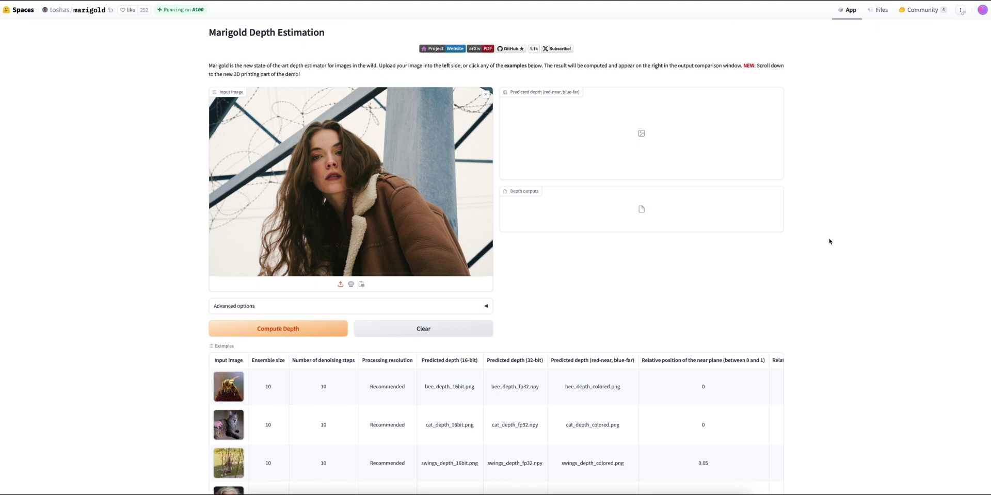
{"action": "left_click", "coordinate": [486, 307]}
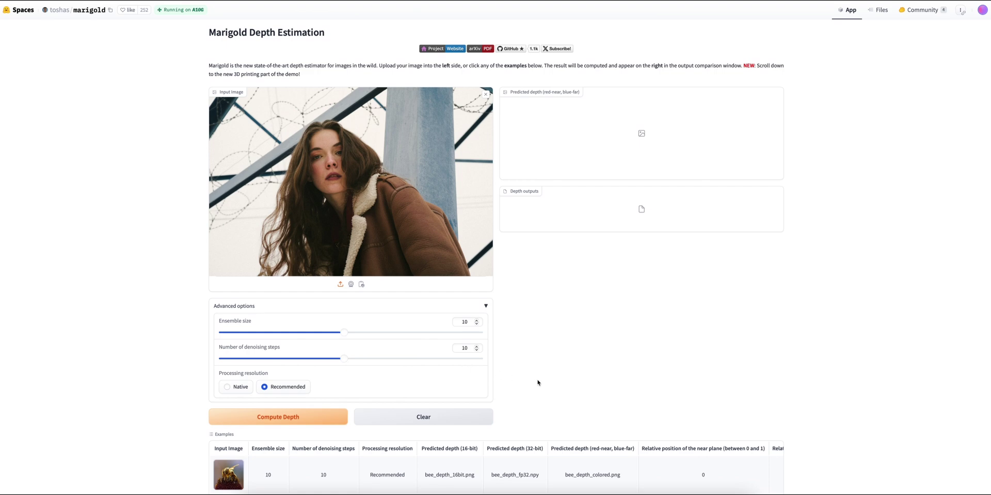
{"action": "left_click", "coordinate": [300, 418]}
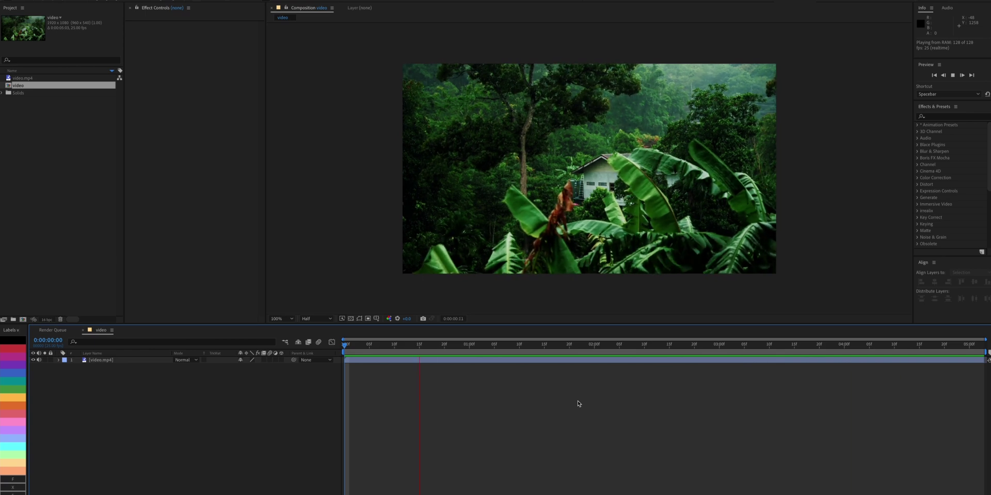
Stop the preview and add the video composition to the Render Queue.
{"action": "key", "text": "space"}
{"action": "key", "text": "ctrl+0"}
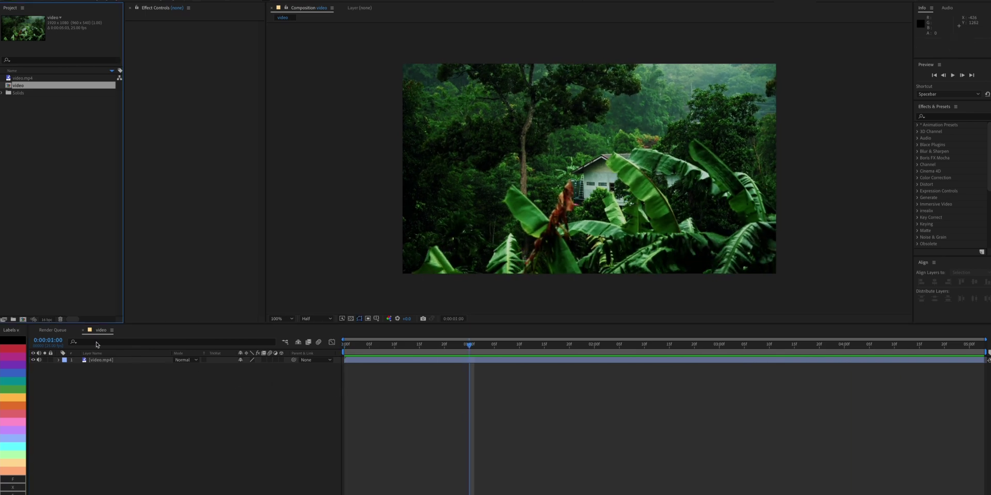
{"action": "left_click", "coordinate": [59, 331]}
{"action": "left_click_drag", "start_coordinate": [56, 88], "coordinate": [171, 391]}
Set the output module to PNG Sequence at Trillions of Colors and render the composition.
{"action": "left_click", "coordinate": [87, 379]}
{"action": "left_click", "coordinate": [371, 96]}
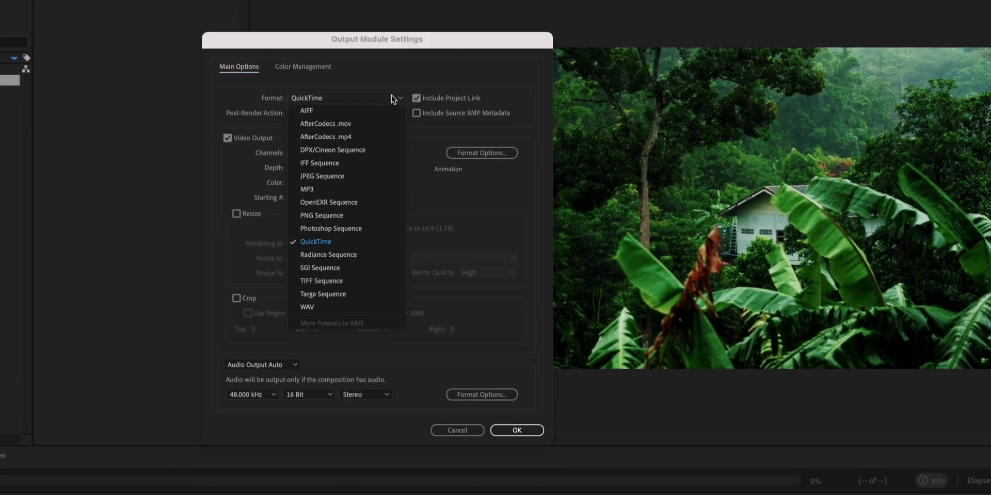
{"action": "left_click", "coordinate": [371, 219]}
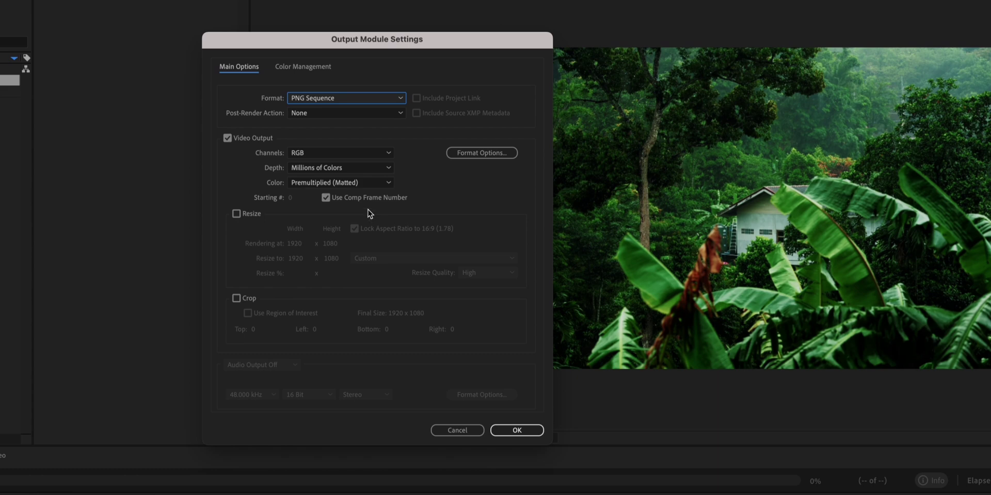
{"action": "left_click", "coordinate": [361, 170]}
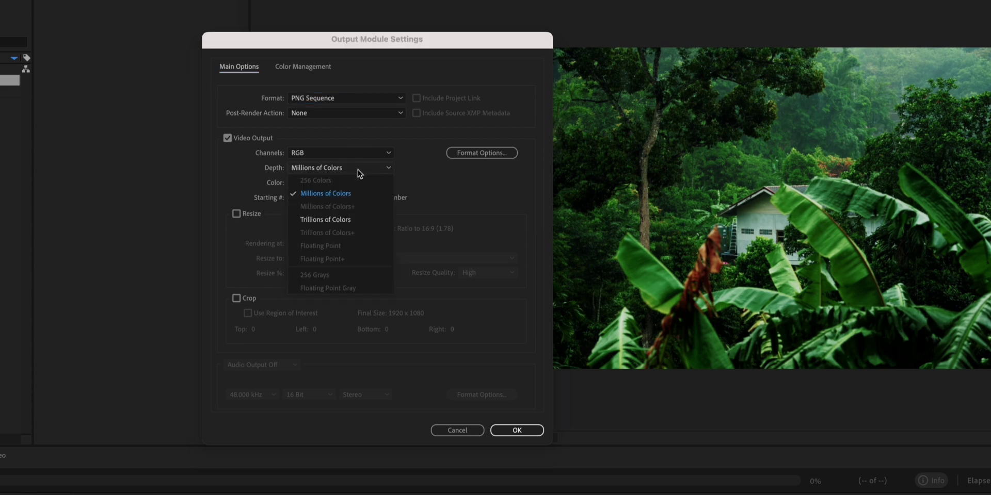
{"action": "left_click", "coordinate": [314, 227]}
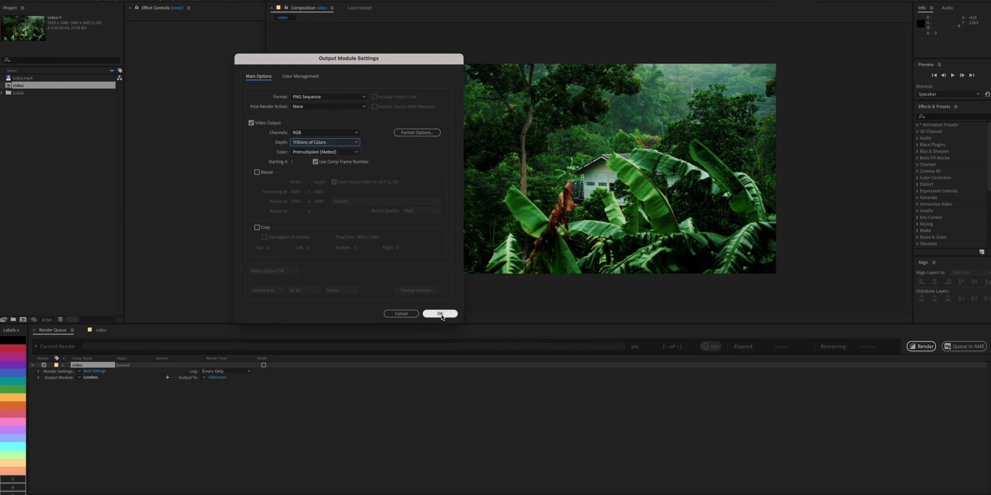
{"action": "left_click", "coordinate": [440, 314]}
{"action": "left_click", "coordinate": [913, 346]}
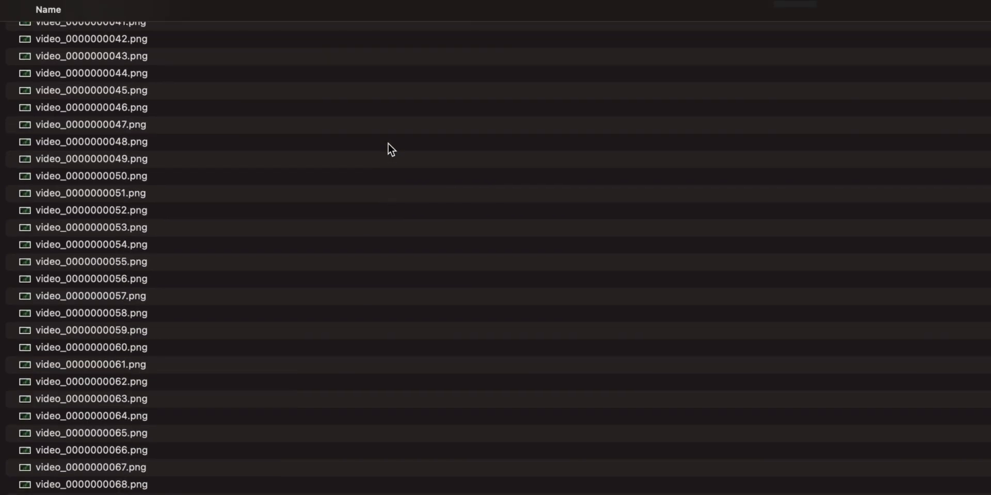
Scroll through the rendered video PNG frames and drag one frame in for depth estimation.
{"action": "scroll", "coordinate": [388, 144], "scroll_direction": "down", "scroll_amount": 20}
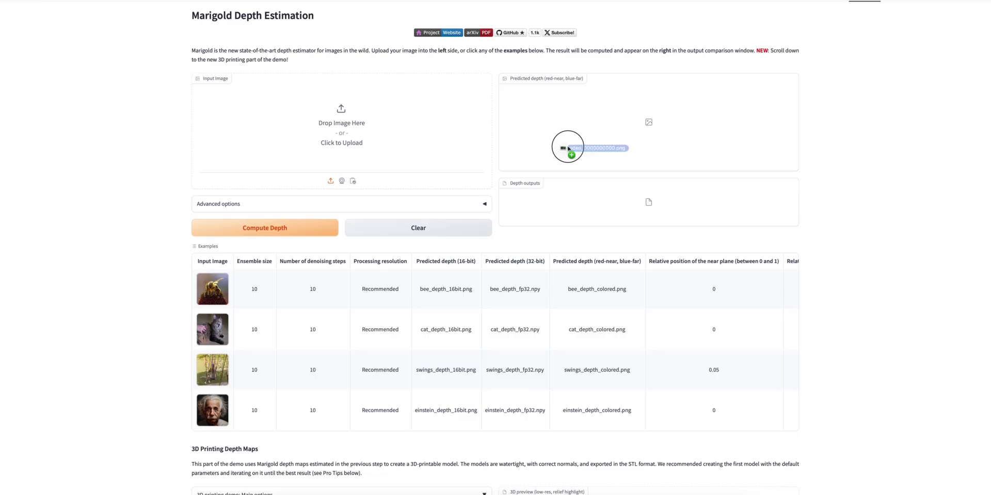
{"action": "left_click_drag", "start_coordinate": [567, 149], "coordinate": [333, 121]}
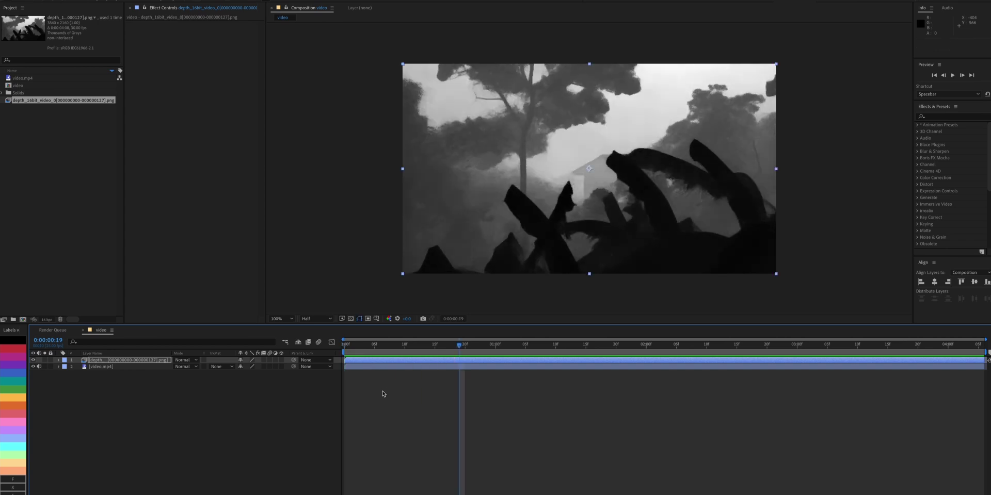
Apply Gaussian Blur to the depth-map layer, hide that layer and select video.mp4.
{"action": "key", "text": "Home"}
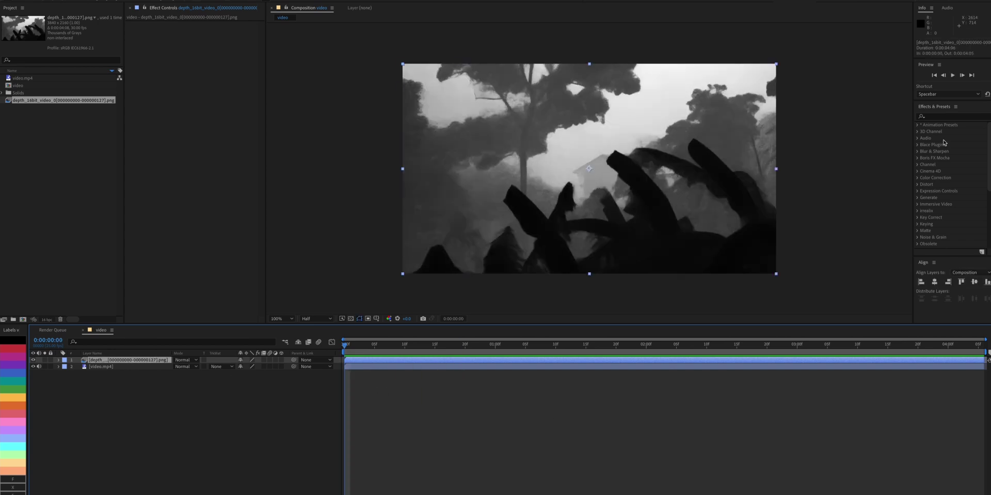
{"action": "left_click", "coordinate": [945, 117]}
{"action": "type", "text": "gauss"}
{"action": "double_click", "coordinate": [954, 131]}
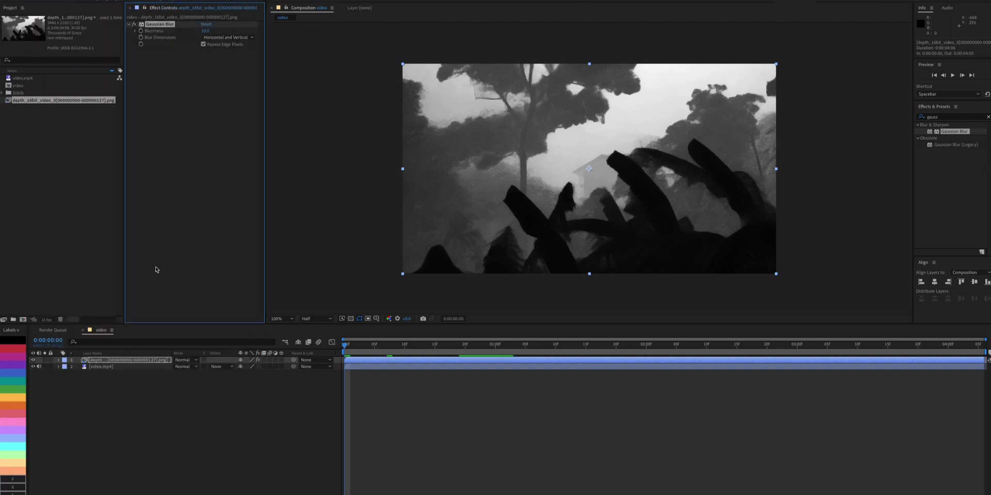
{"action": "left_click", "coordinate": [33, 360]}
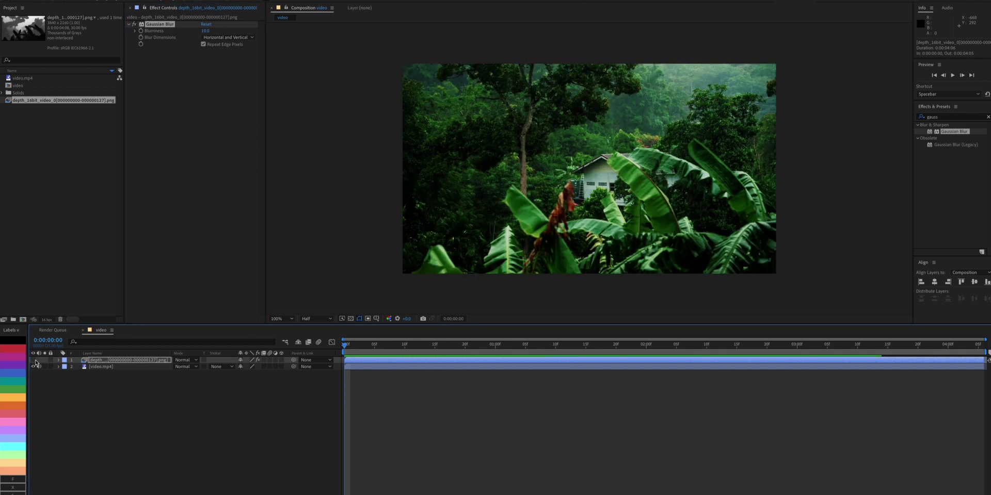
{"action": "left_click", "coordinate": [94, 368]}
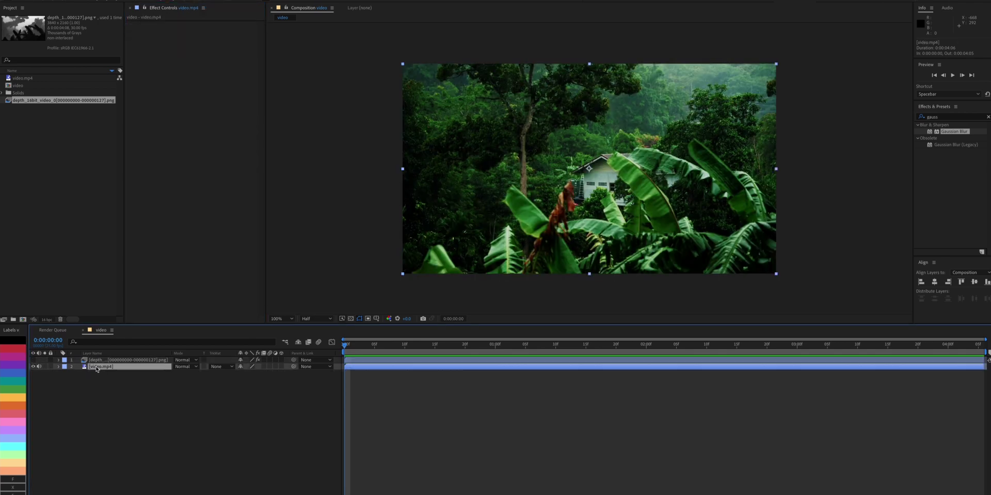
Add Camera Lens Blur to video.mp4 with the depth sequence as blur map, and raise Blur Focal Distance.
{"action": "left_click", "coordinate": [945, 118]}
{"action": "type", "text": "camera"}
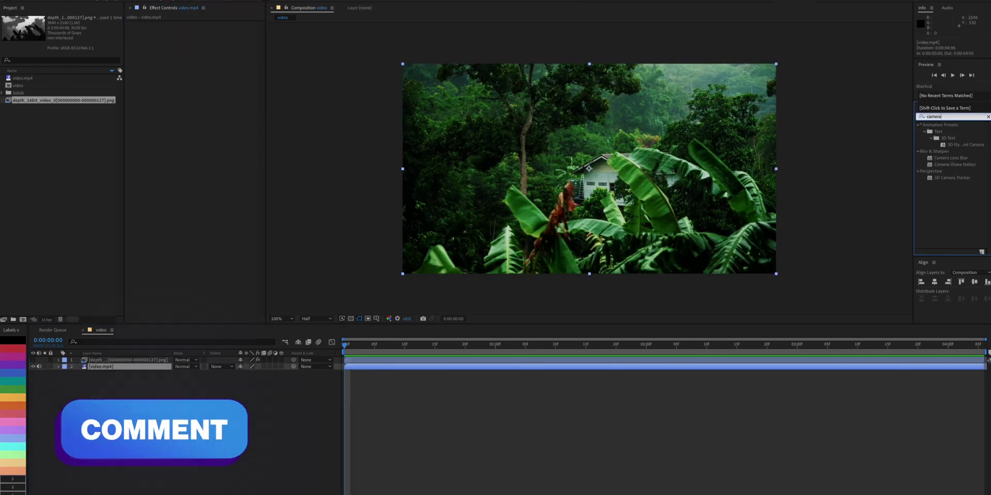
{"action": "left_click_drag", "start_coordinate": [950, 158], "coordinate": [637, 165]}
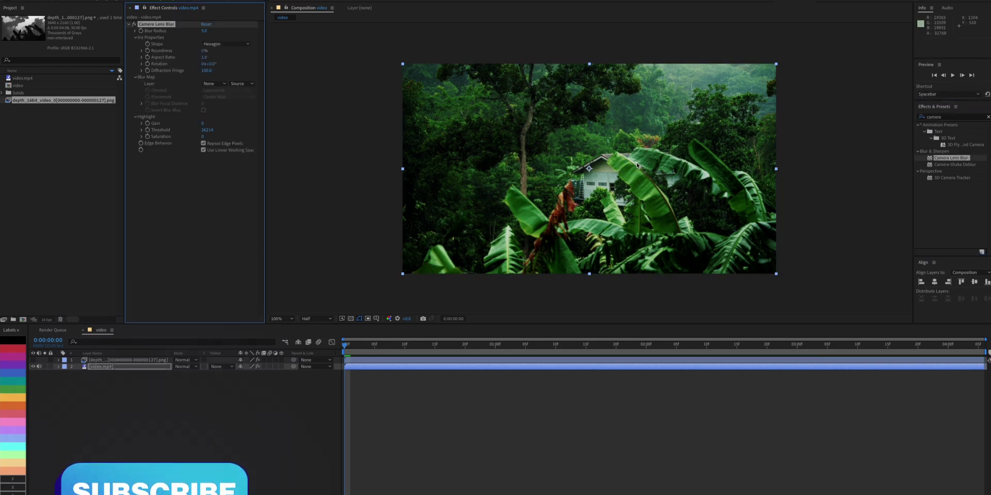
{"action": "left_click", "coordinate": [214, 83]}
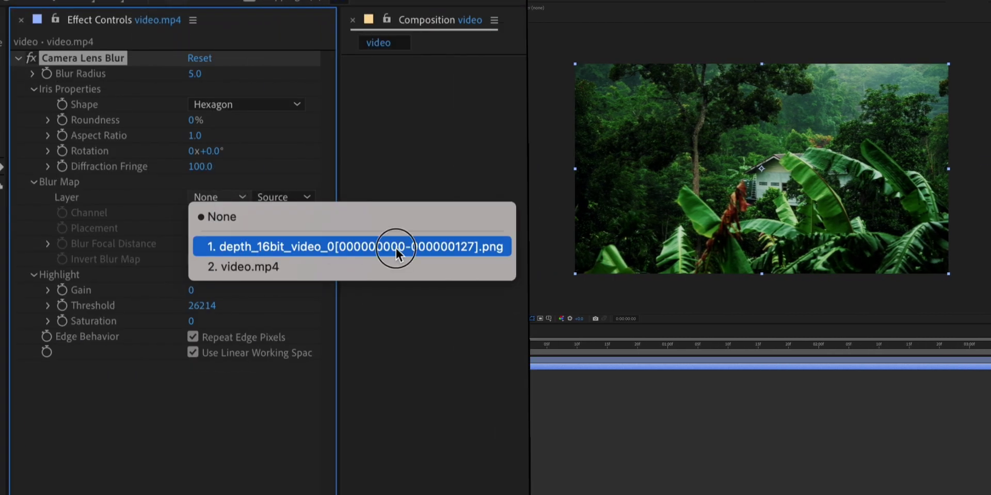
{"action": "left_click", "coordinate": [395, 247]}
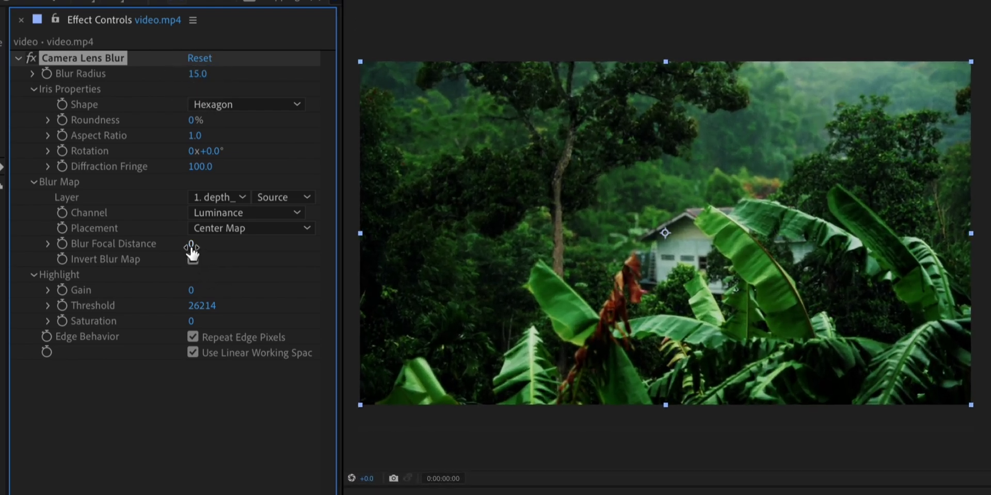
{"action": "left_click_drag", "start_coordinate": [191, 247], "coordinate": [269, 246]}
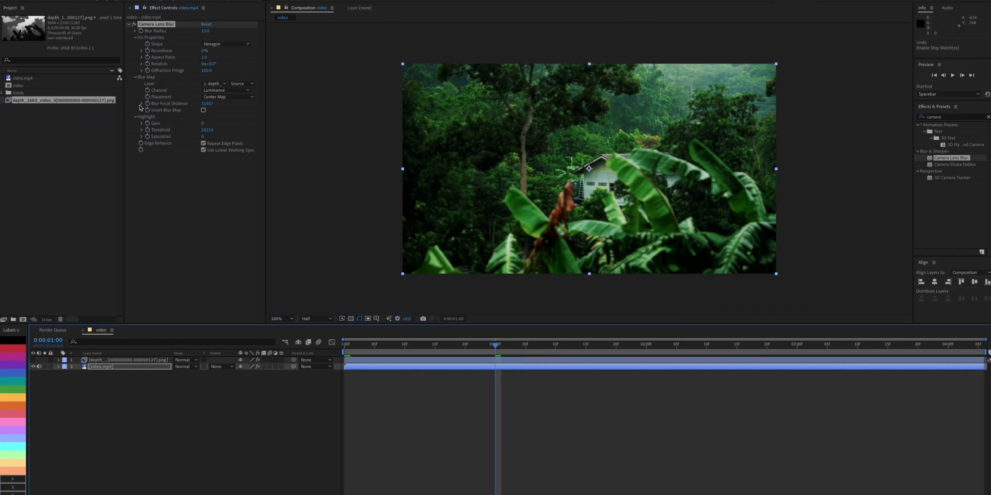
Keyframe Blur Focal Distance from 11457 at 1 s to 0 at 2 s, then preview from the start.
{"action": "left_click", "coordinate": [140, 106]}
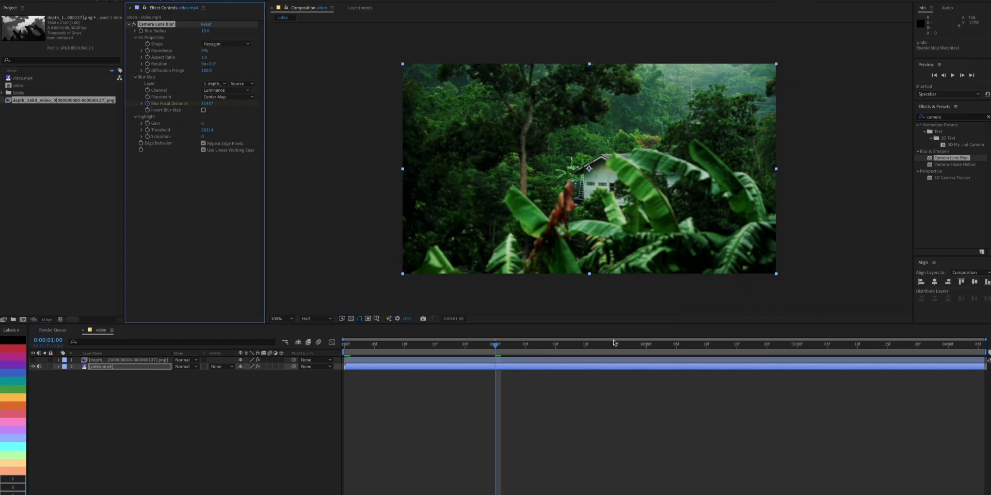
{"action": "left_click", "coordinate": [647, 350]}
{"action": "left_click", "coordinate": [205, 103]}
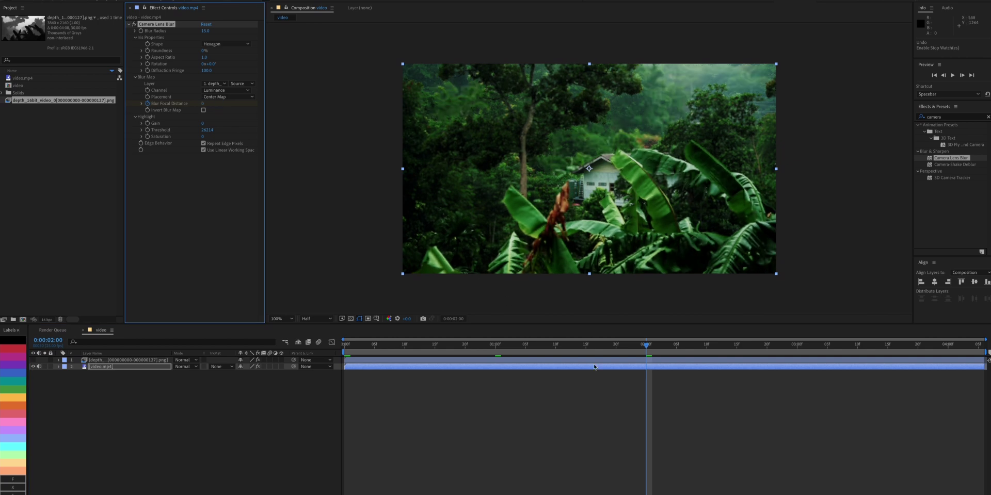
{"action": "left_click", "coordinate": [346, 349]}
{"action": "key", "text": "u"}
{"action": "key", "text": "space"}
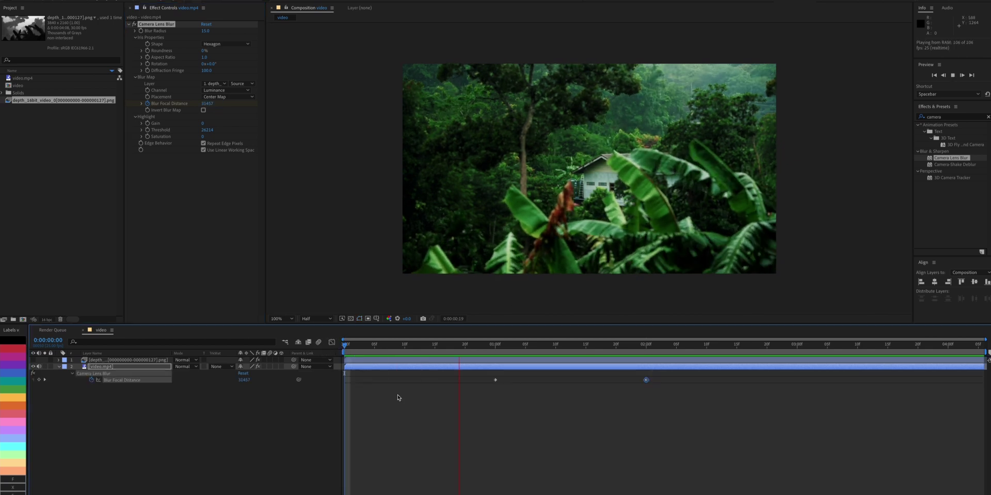